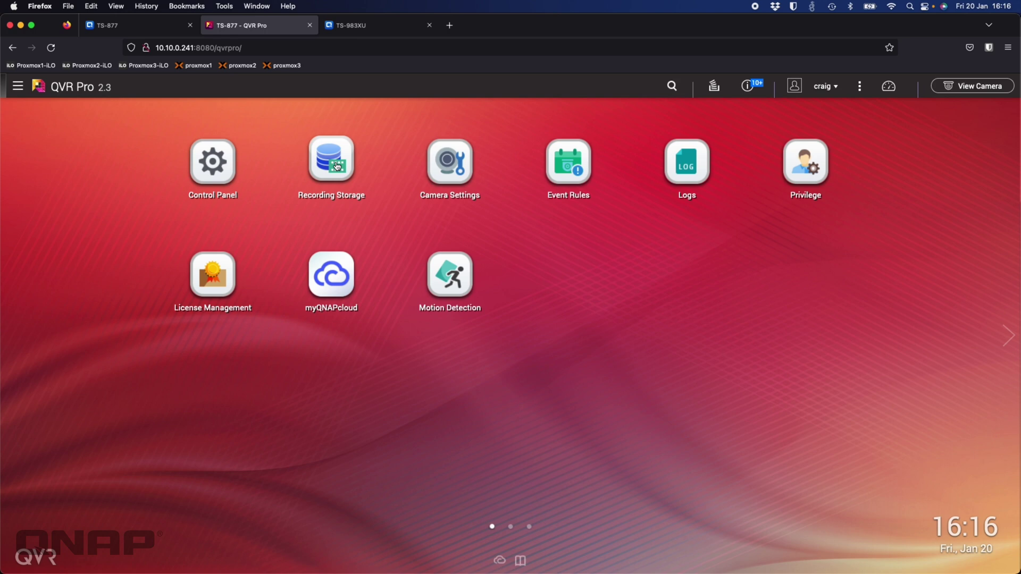
Open QVR Pro's Recording Storage to view Space1 at 100 GB.
{"action": "left_click", "coordinate": [336, 167]}
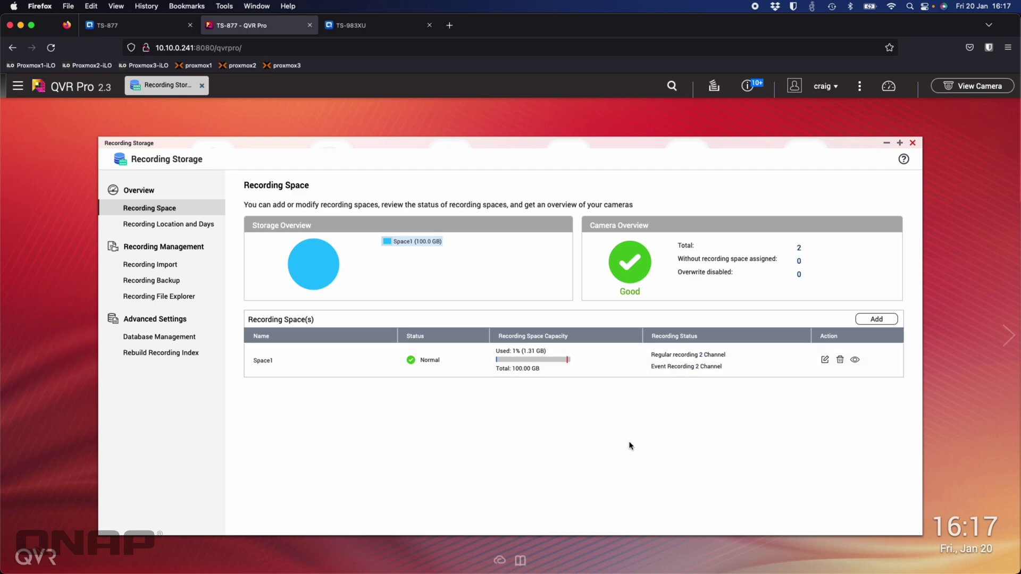
{"action": "left_click_drag", "start_coordinate": [372, 147], "coordinate": [365, 201]}
{"action": "left_click", "coordinate": [449, 164]}
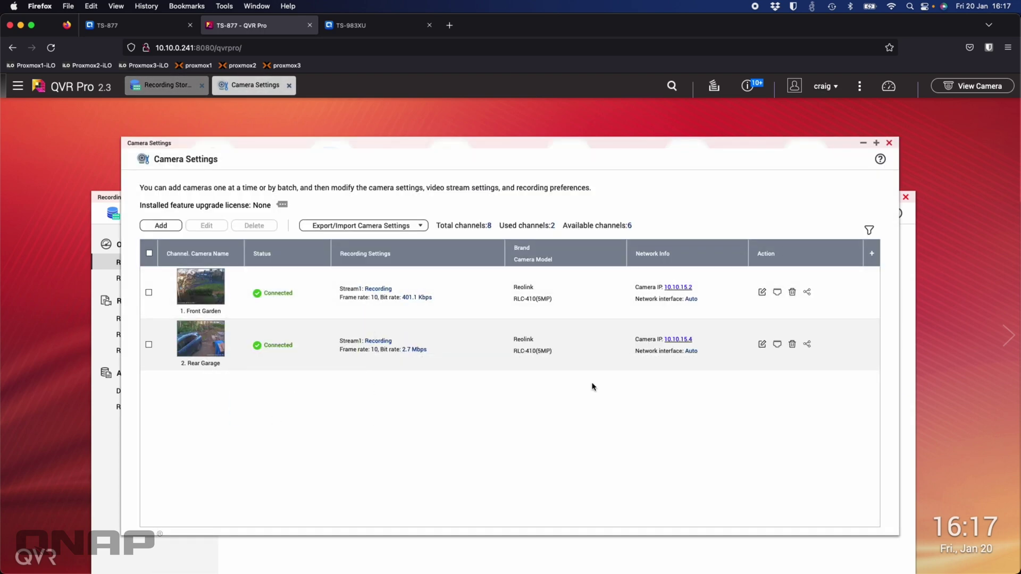
{"action": "left_click", "coordinate": [888, 143]}
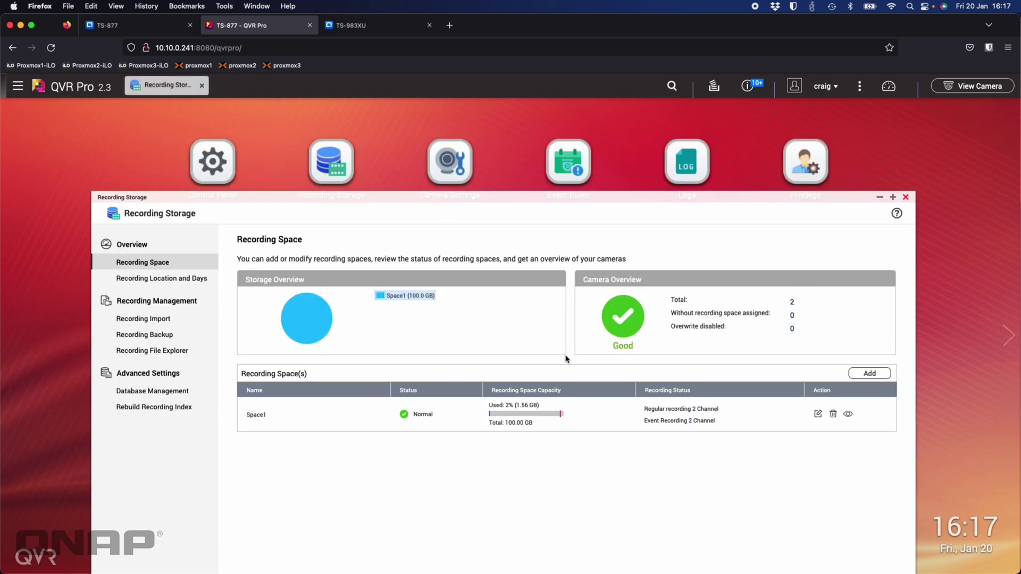
{"action": "left_click_drag", "start_coordinate": [583, 199], "coordinate": [583, 142]}
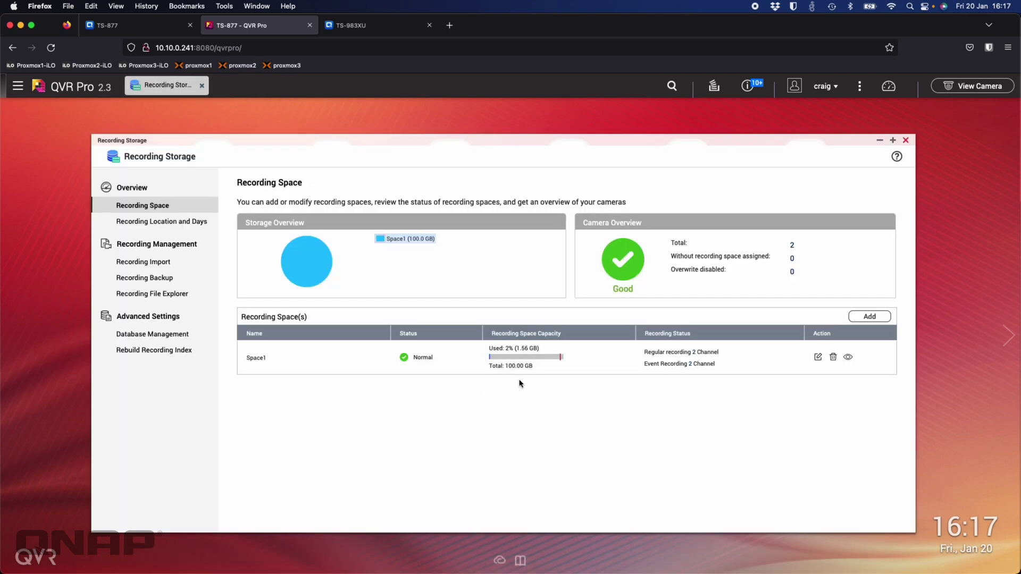
{"action": "mouse_move", "coordinate": [523, 366]}
{"action": "left_click", "coordinate": [818, 357]}
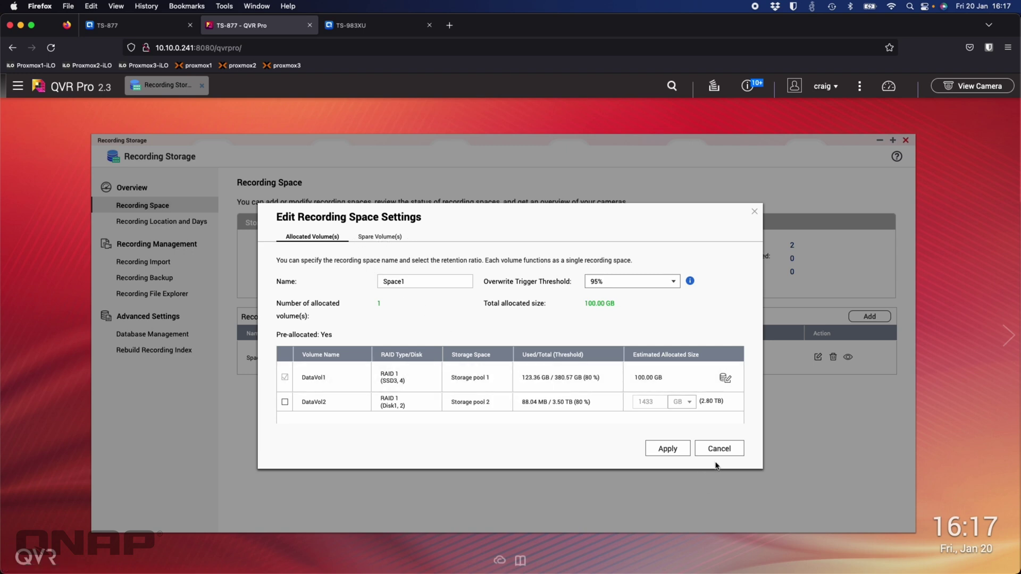
Add DataVol2 as Space1's spare volume, review recording location and days, then close the window.
{"action": "left_click", "coordinate": [379, 237]}
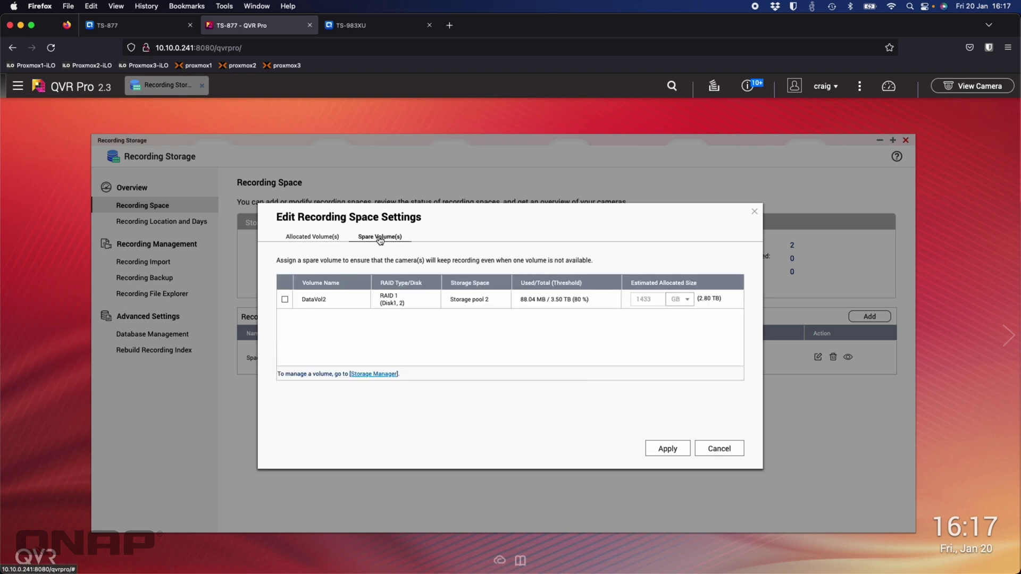
{"action": "left_click", "coordinate": [285, 300]}
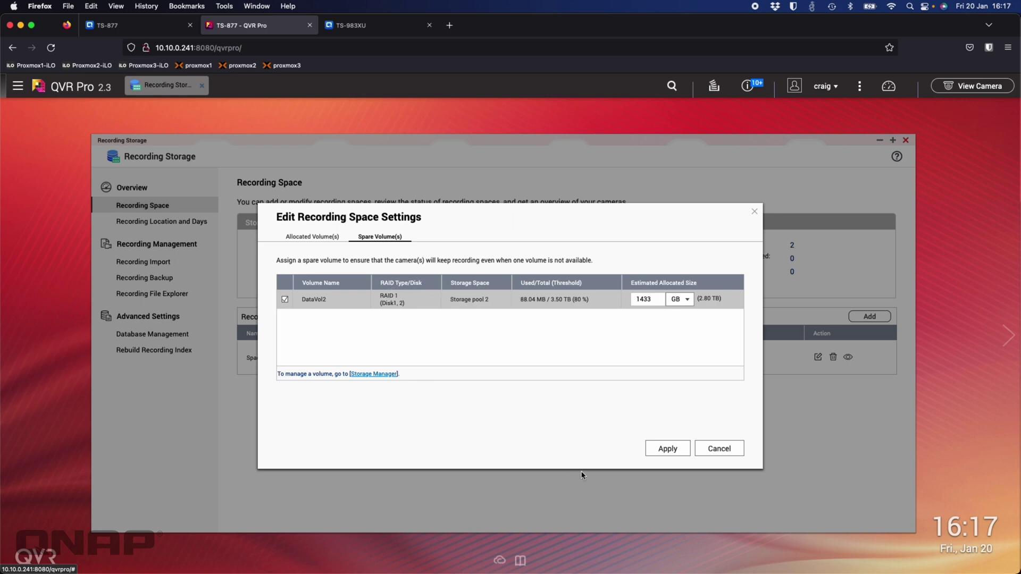
{"action": "left_click", "coordinate": [665, 448]}
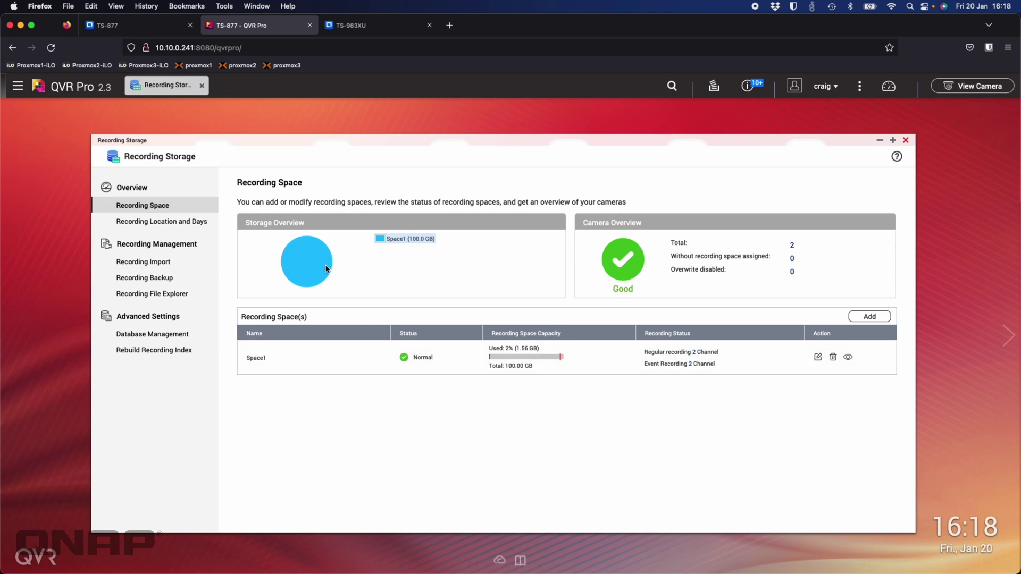
{"action": "left_click", "coordinate": [192, 223]}
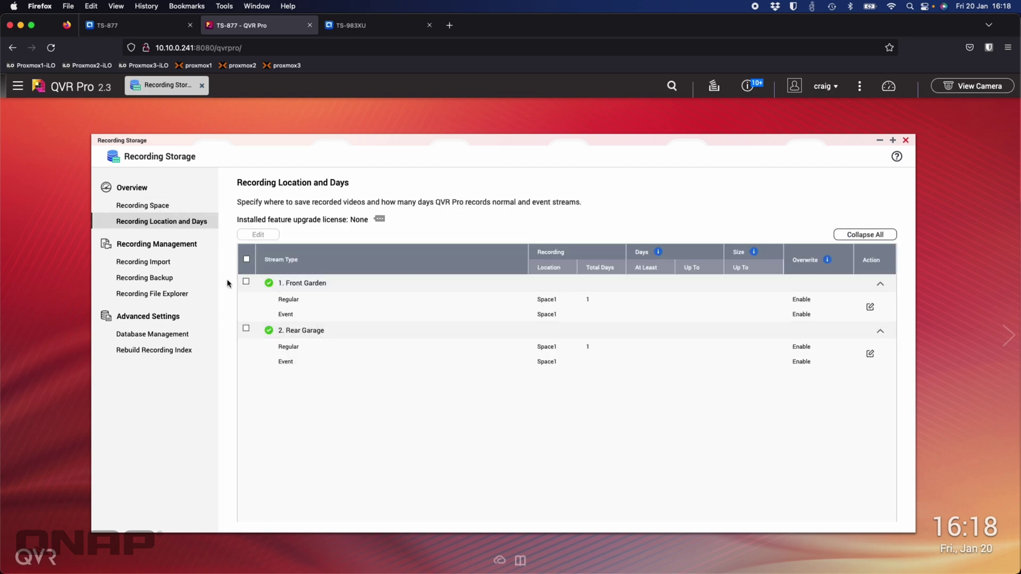
{"action": "left_click", "coordinate": [906, 140]}
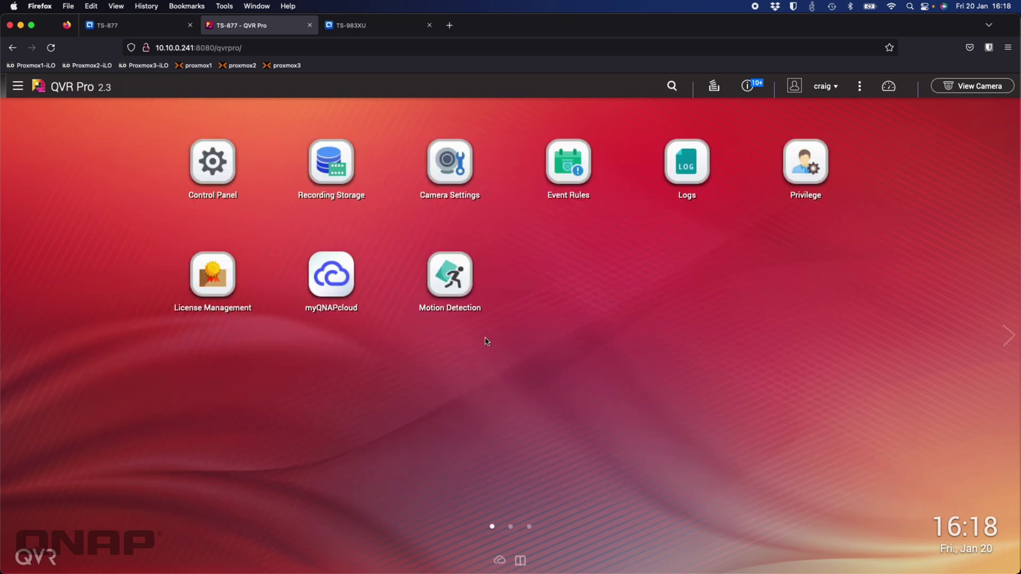
Switch to the TS-983XU NAS tab to show its QTS desktop.
{"action": "left_click", "coordinate": [378, 28]}
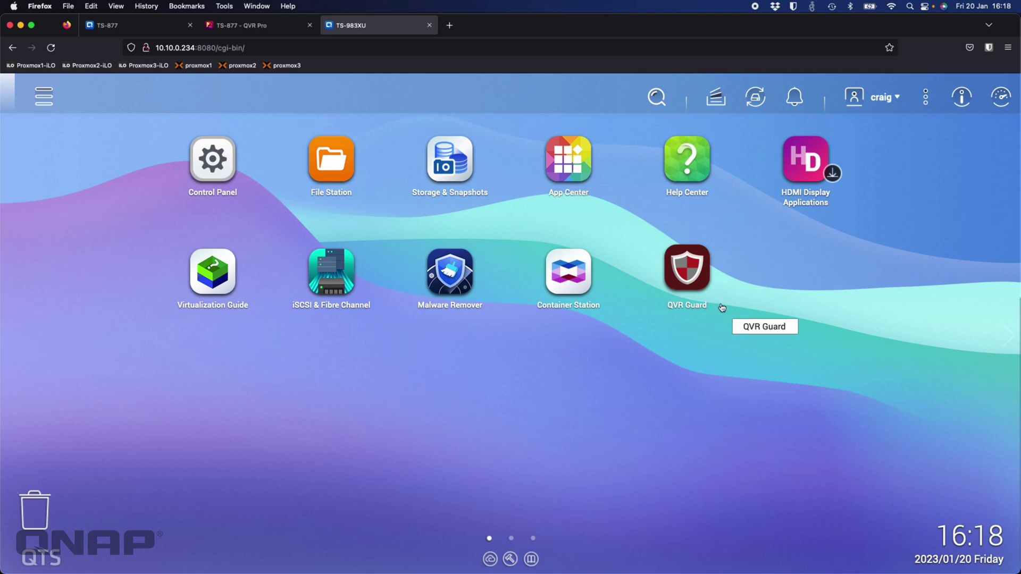
Launch QVR Guard, skip the welcome guide, and view Recording Storage with empty 100 GB Space1.
{"action": "left_click", "coordinate": [697, 281]}
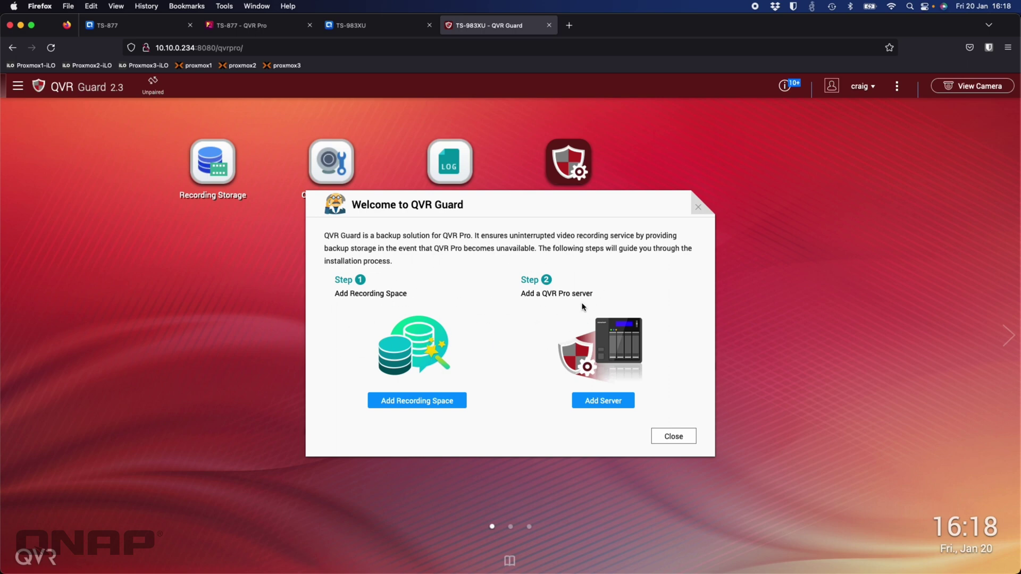
{"action": "left_click", "coordinate": [697, 210]}
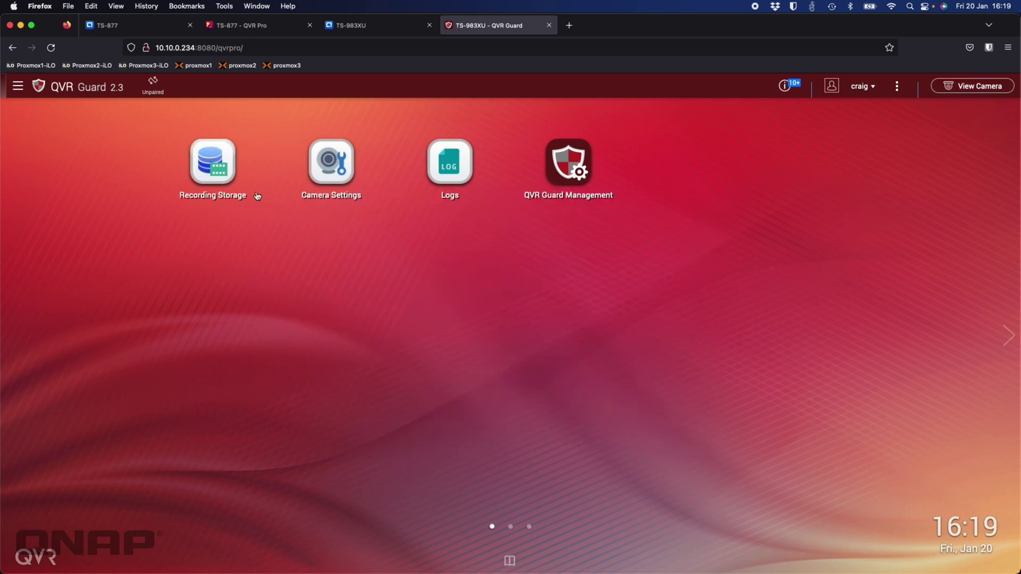
{"action": "left_click", "coordinate": [211, 173]}
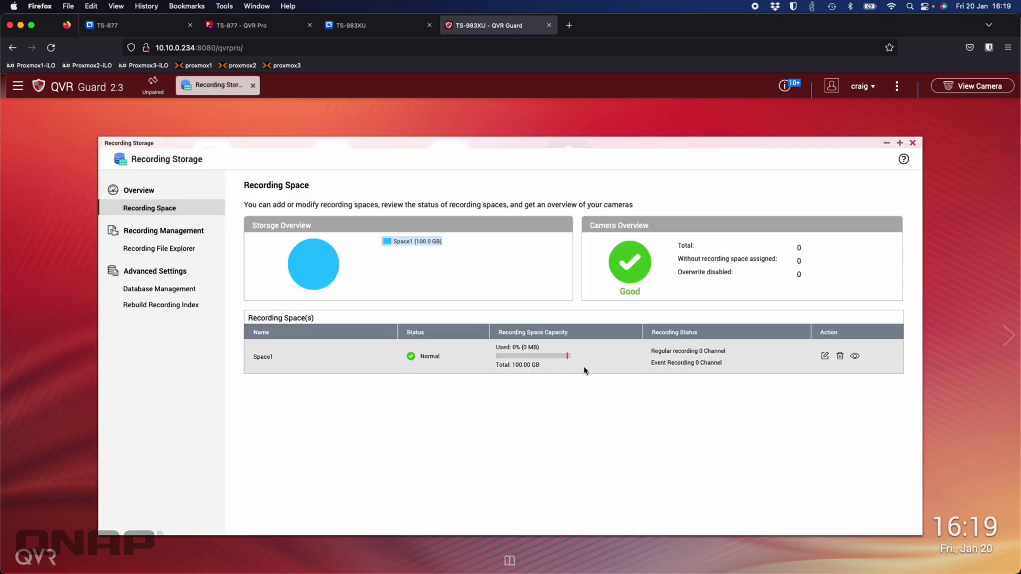
{"action": "mouse_move", "coordinate": [497, 359]}
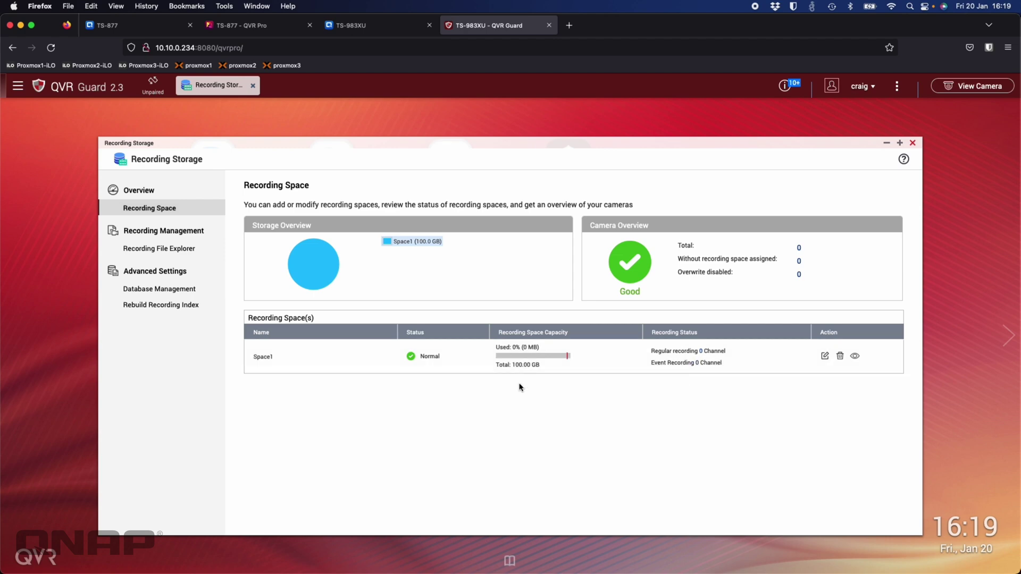
{"action": "mouse_move", "coordinate": [531, 356]}
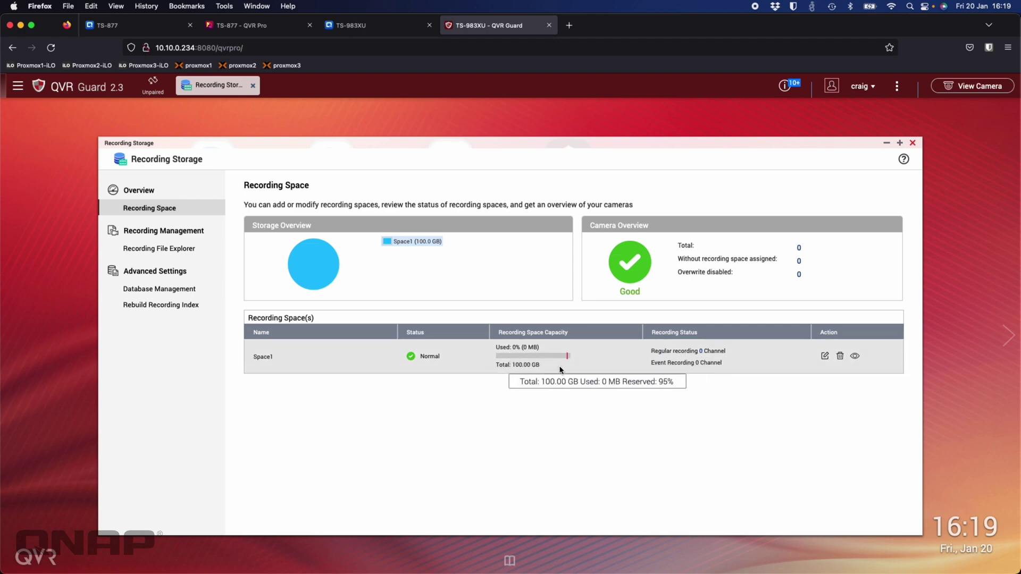
Close Recording Storage and start adding a QVR Pro server in QVR Guard Management.
{"action": "left_click", "coordinate": [911, 144]}
{"action": "left_click", "coordinate": [583, 186]}
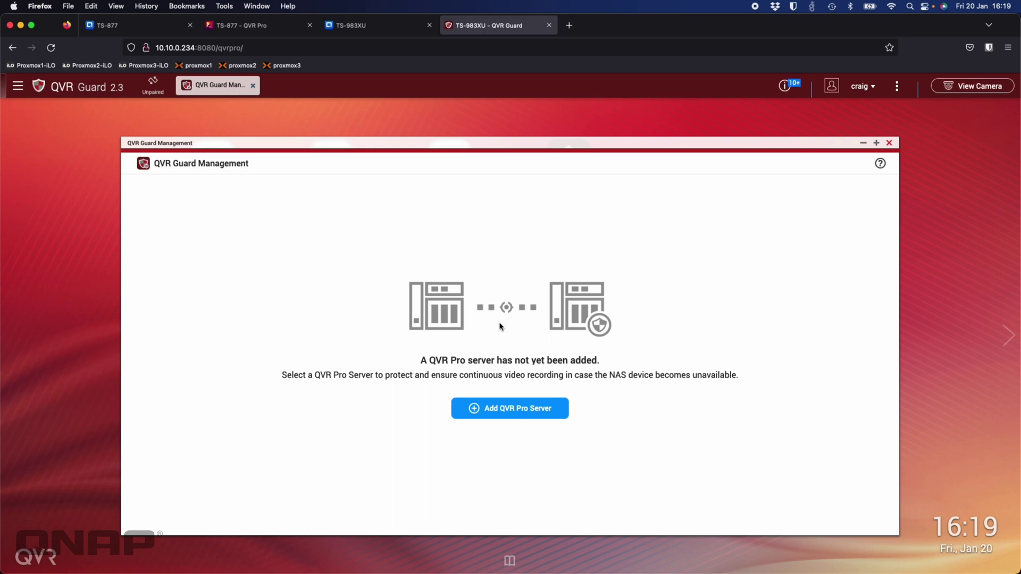
{"action": "left_click", "coordinate": [517, 410]}
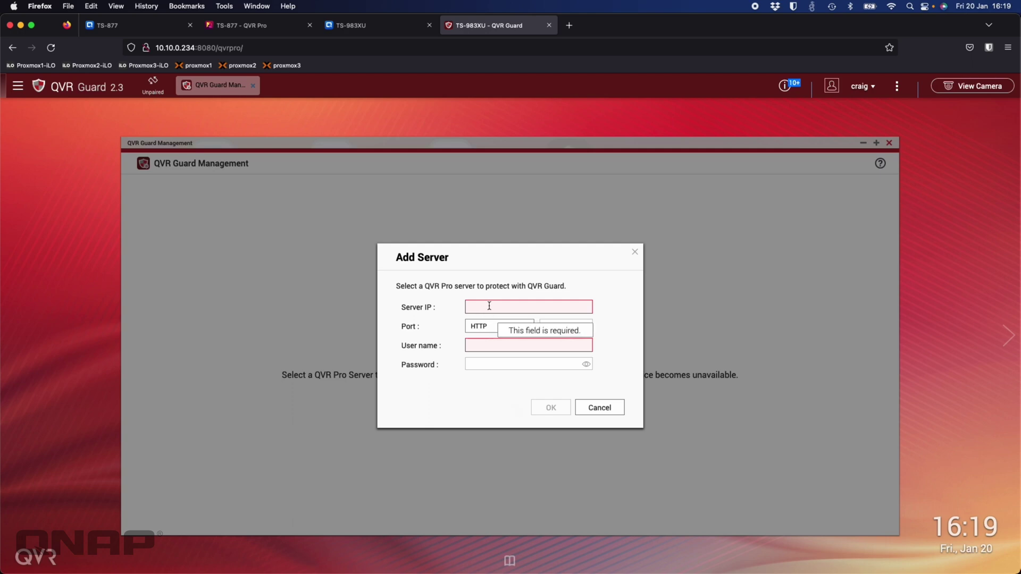
{"action": "left_click", "coordinate": [129, 31]}
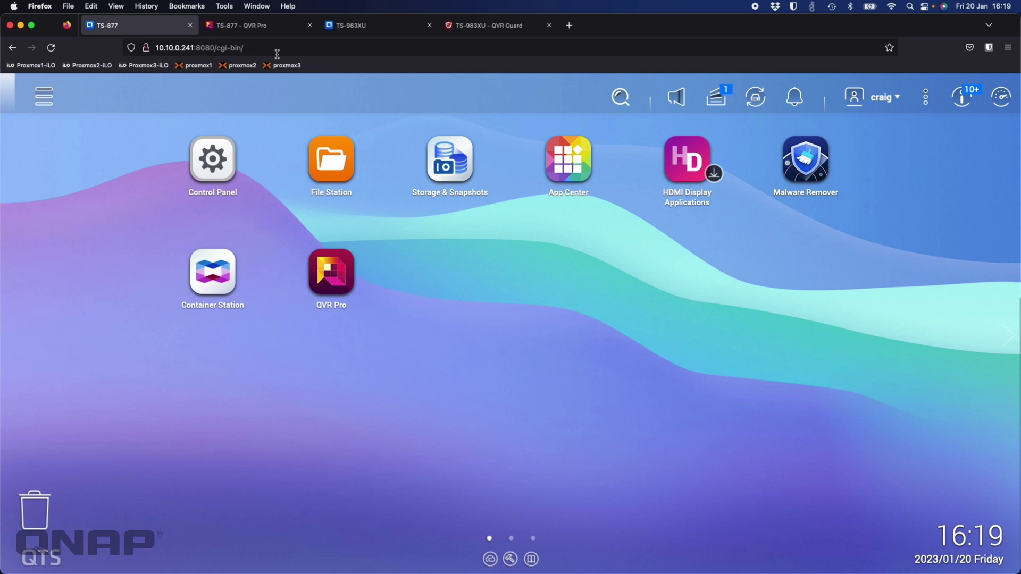
{"action": "left_click", "coordinate": [508, 25]}
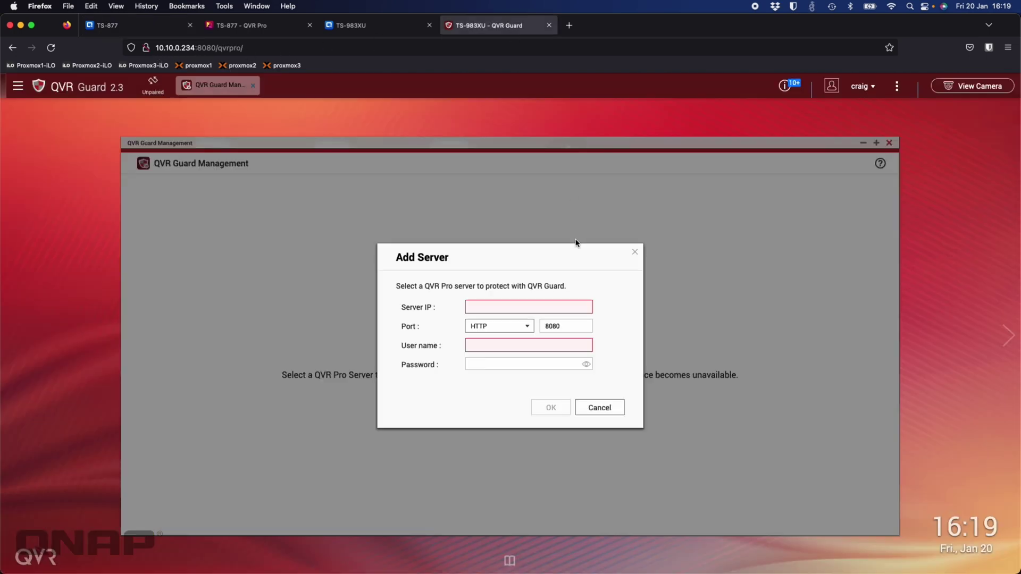
Enter server IP 10.10.0.241 with the account user name and password, and confirm.
{"action": "left_click", "coordinate": [501, 303]}
{"action": "type", "text": "10.10."}
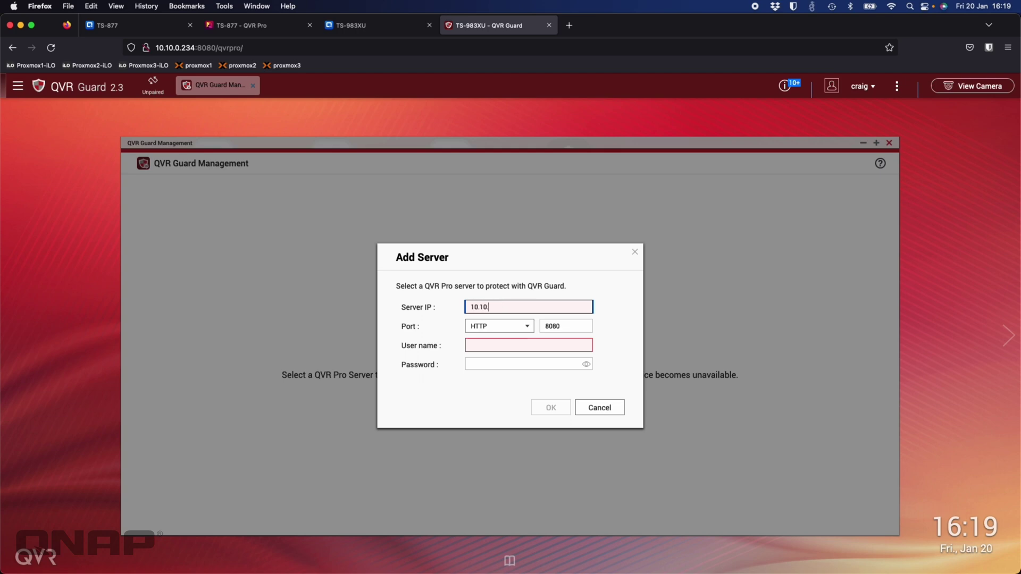
{"action": "type", "text": "0.241"}
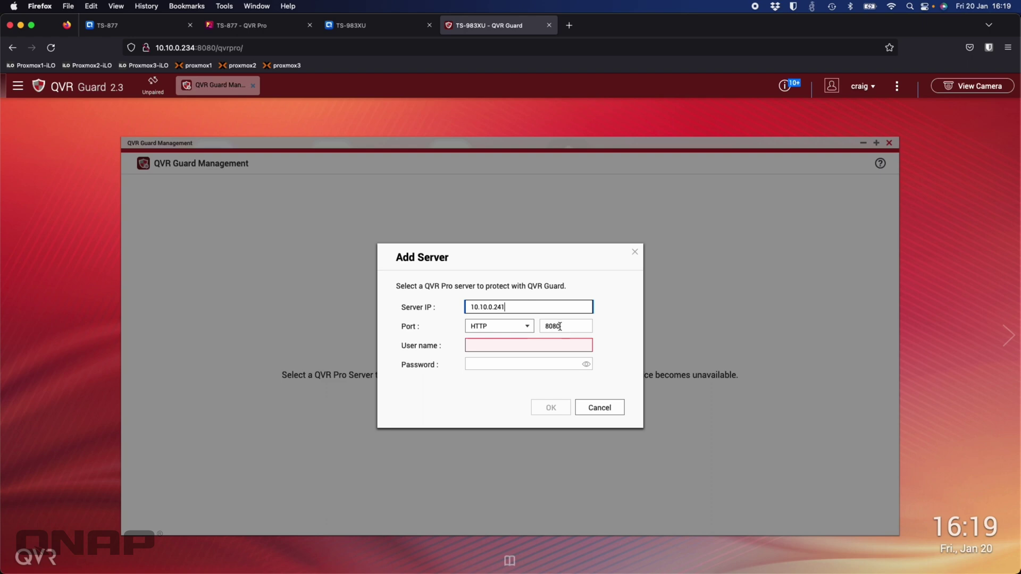
{"action": "left_click", "coordinate": [516, 348]}
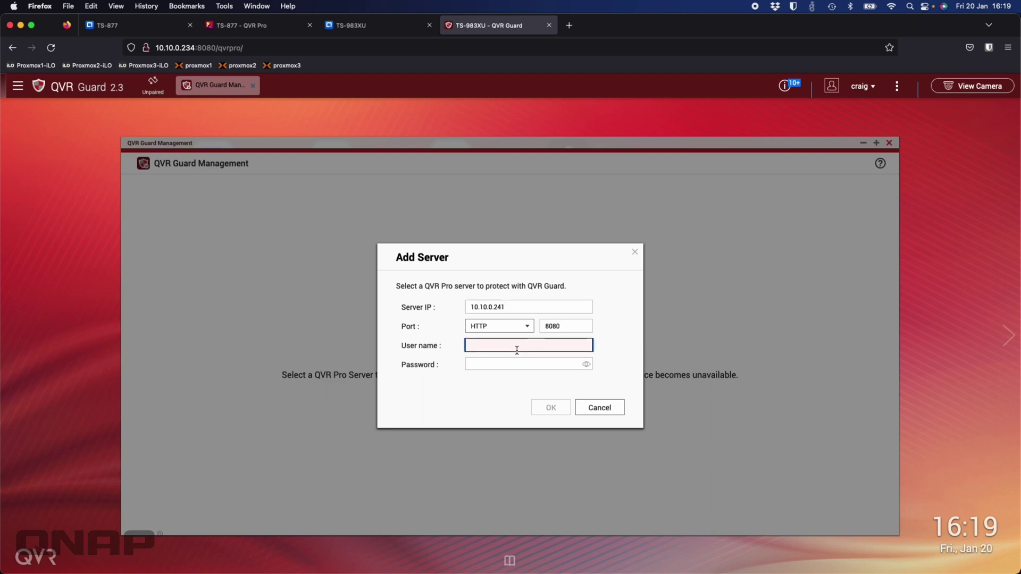
{"action": "type", "text": "craig"}
{"action": "key", "text": "Tab"}
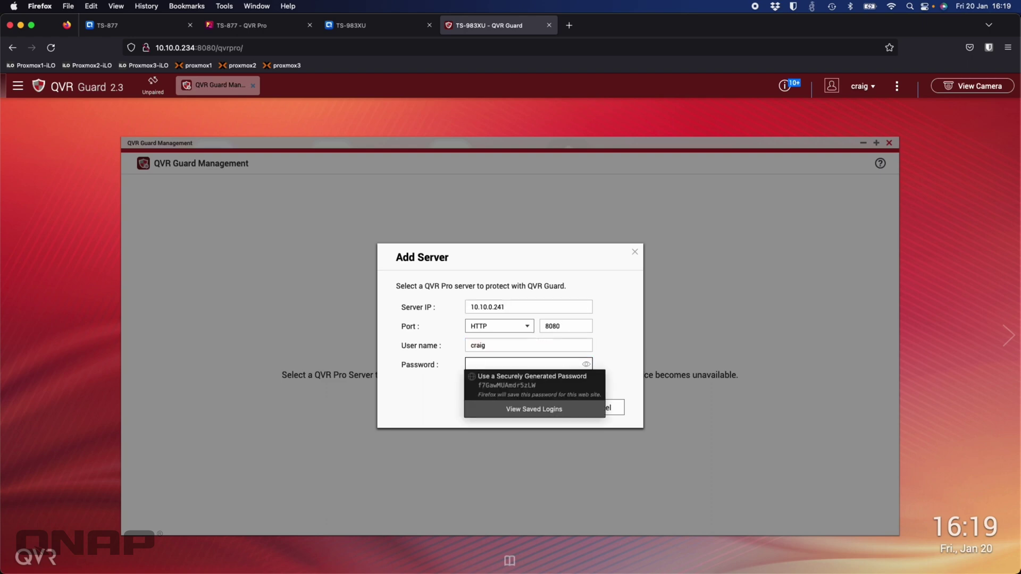
{"action": "type", "text": "p•••••"}
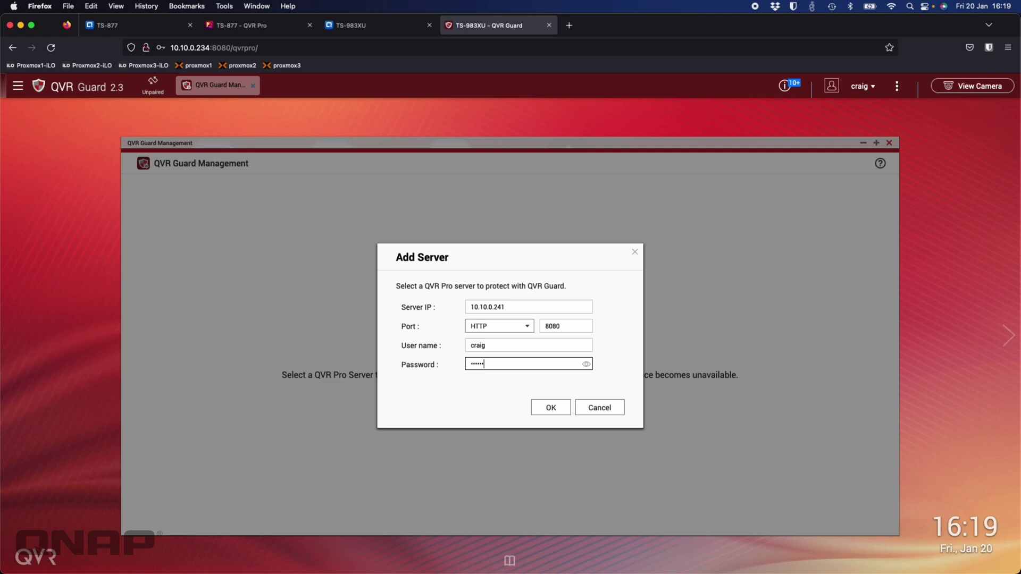
{"action": "type", "text": "•••"}
{"action": "left_click", "coordinate": [556, 415]}
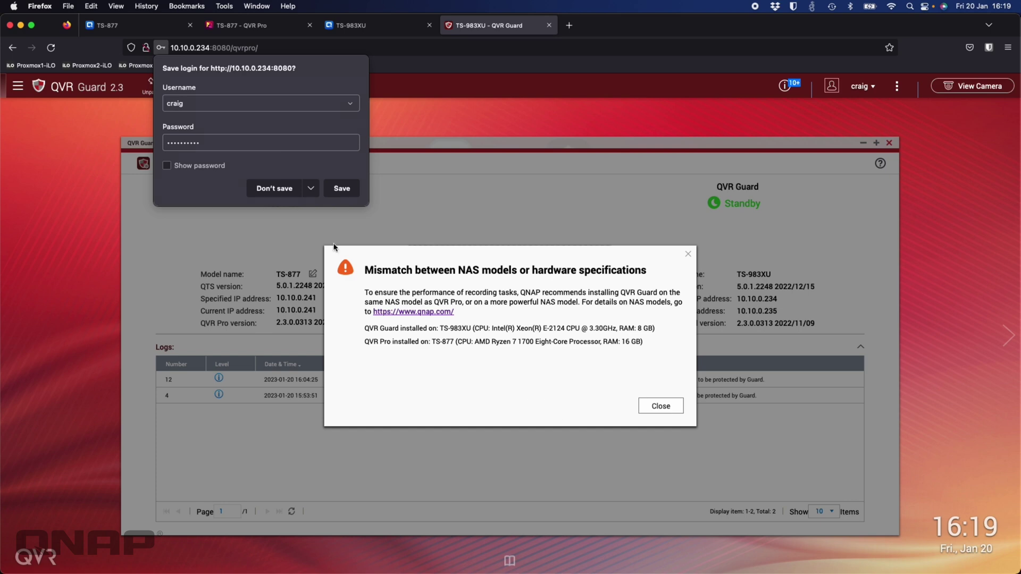
Decline saving the browser login and dismiss the hardware mismatch warning, leaving TS-877 paired.
{"action": "left_click", "coordinate": [274, 191]}
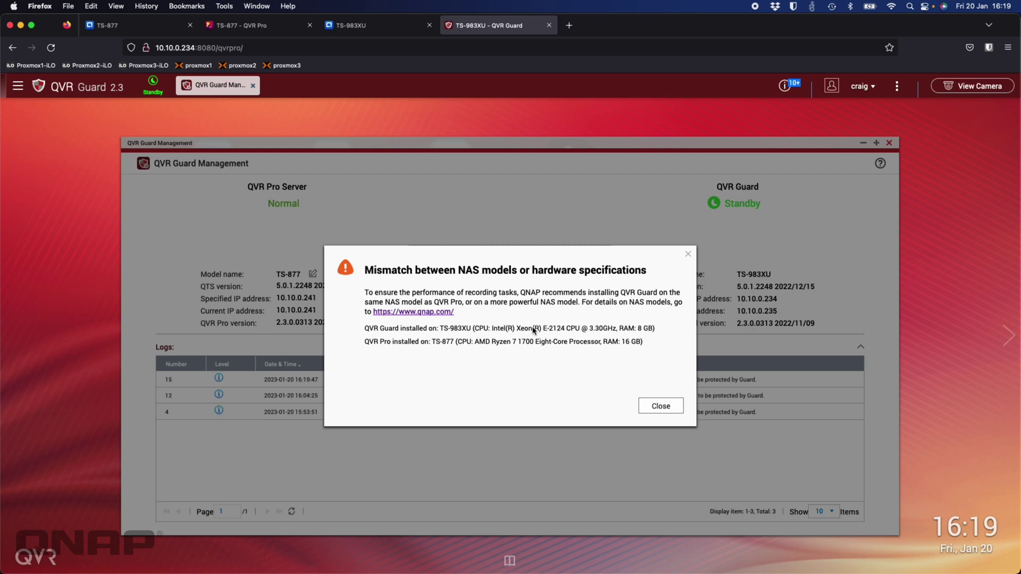
{"action": "left_click", "coordinate": [660, 406]}
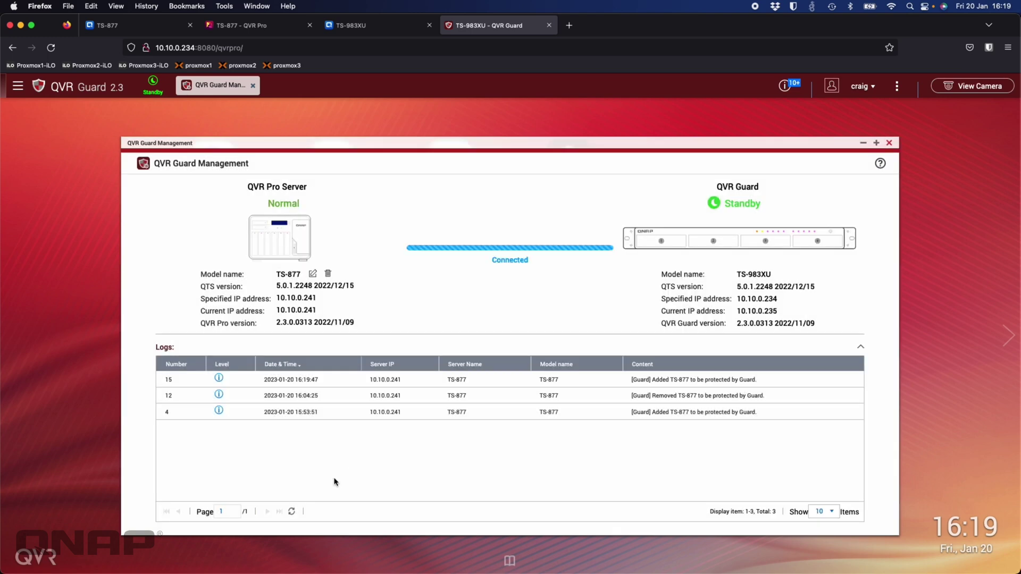